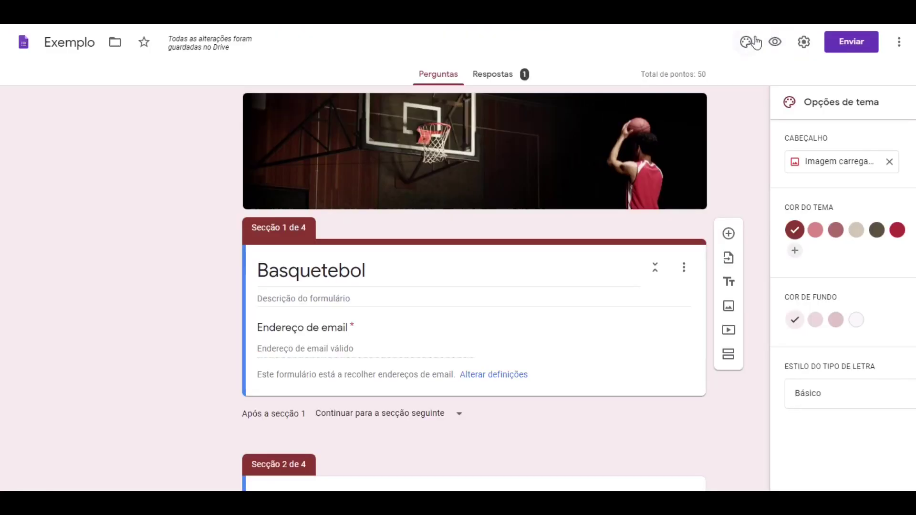
# Open the form's general settings and try response receipts with the Sempre option, switching them back off.
pyautogui.click(804, 43)
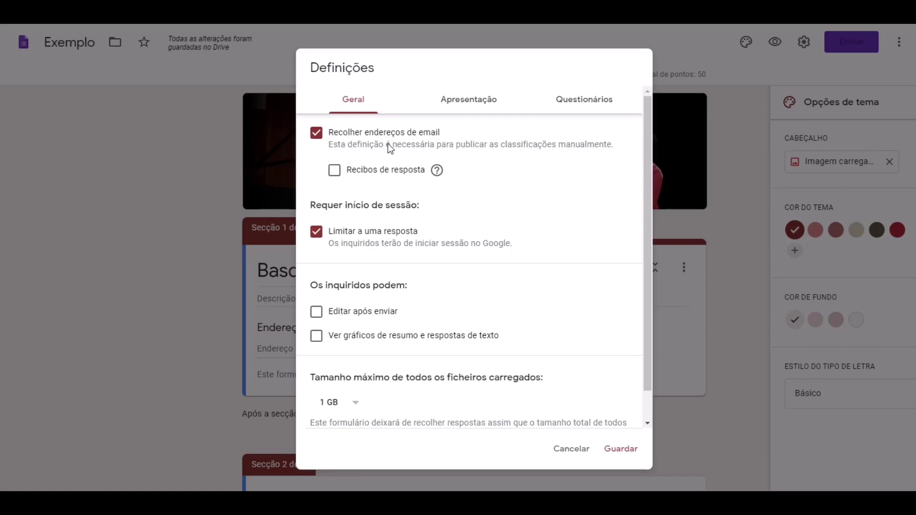
pyautogui.click(335, 173)
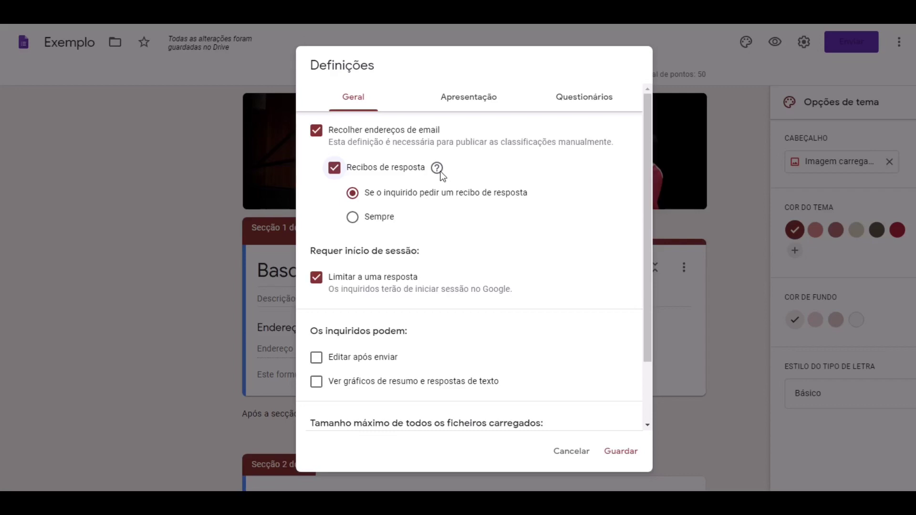
pyautogui.click(353, 218)
pyautogui.click(335, 172)
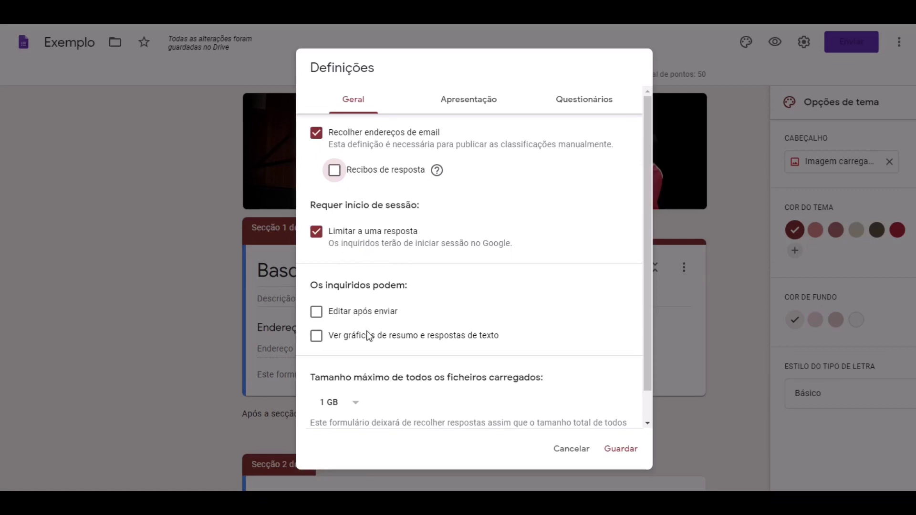
# Try the options for editing after submission and viewing summary charts, and choose 1 GB as the maximum size of uploaded files.
pyautogui.click(317, 315)
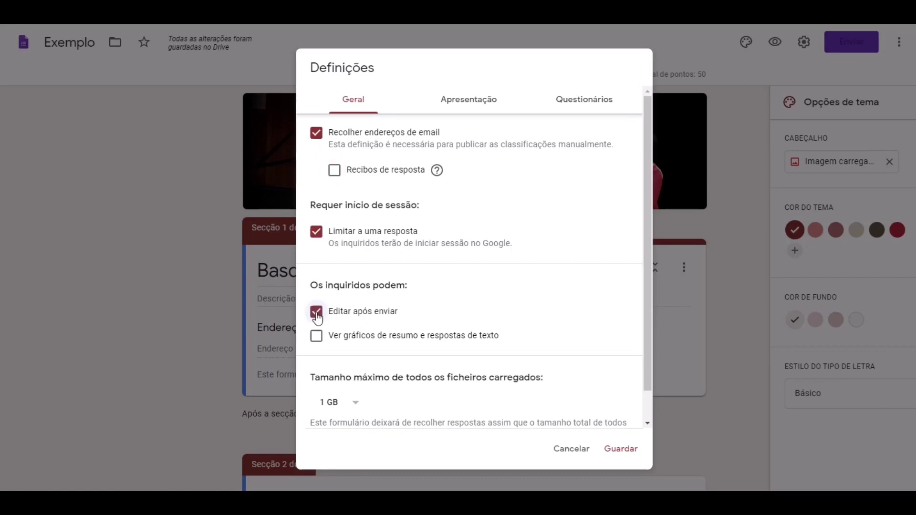
pyautogui.click(317, 314)
pyautogui.click(317, 340)
pyautogui.click(317, 340)
pyautogui.click(359, 404)
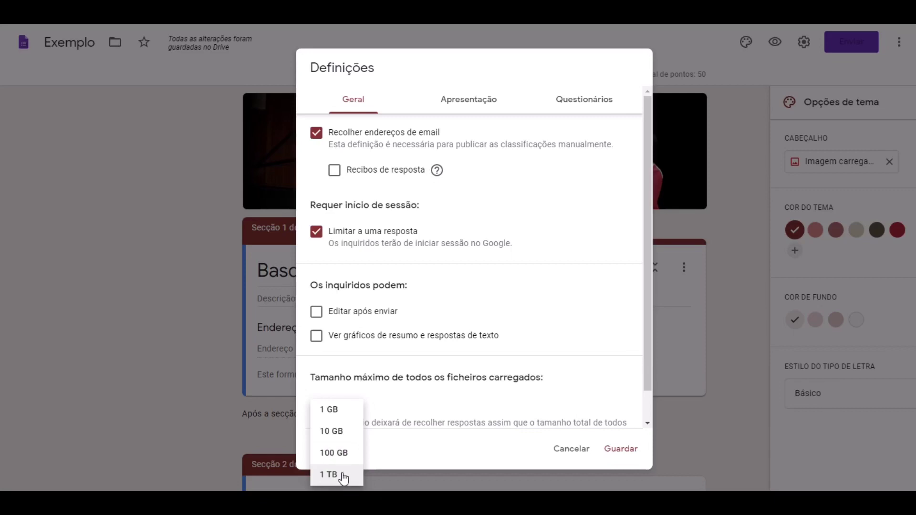
pyautogui.click(343, 417)
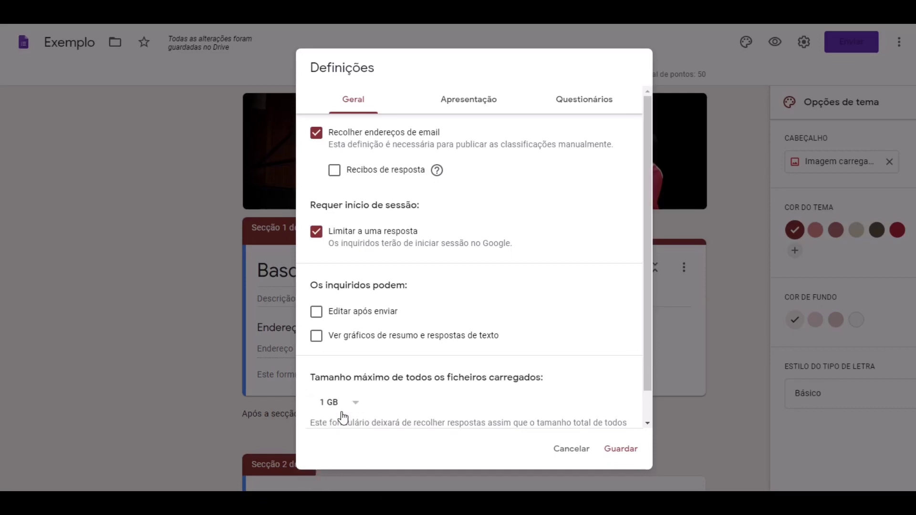
# In the presentation settings, try random question order and select the confirmation message text without editing it.
pyautogui.click(469, 106)
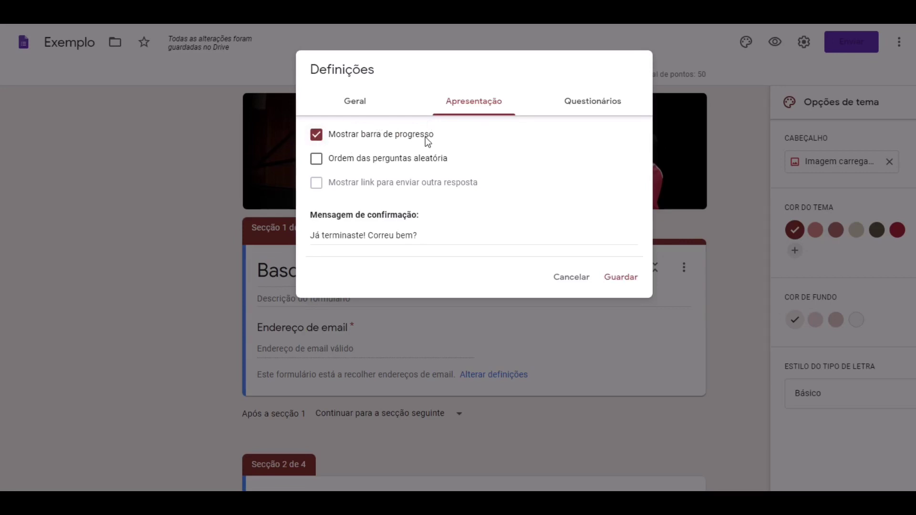
pyautogui.click(320, 165)
pyautogui.click(323, 164)
pyautogui.moveTo(430, 237); pyautogui.dragTo(295, 247)
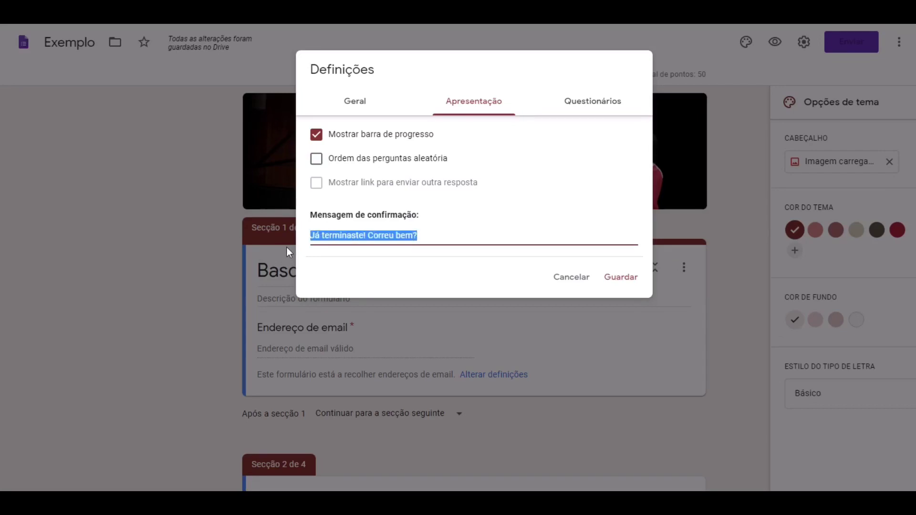
pyautogui.click(457, 238)
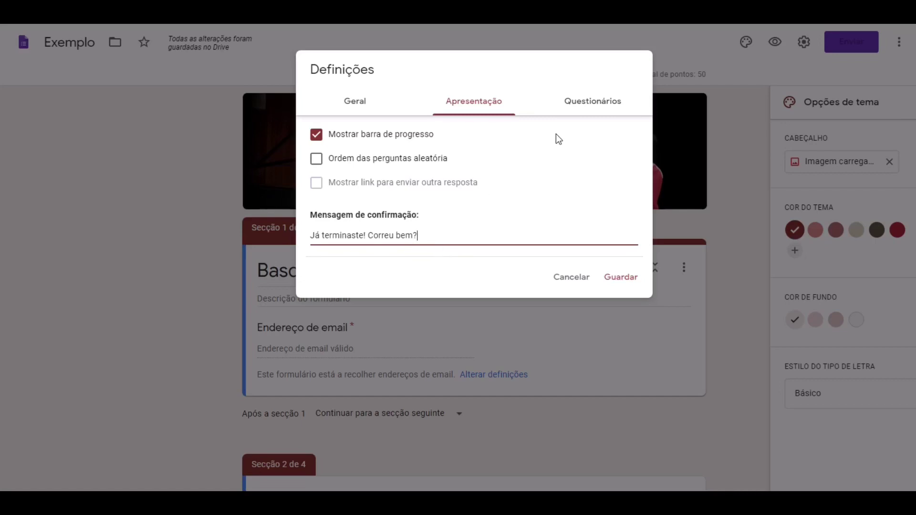
# In the quiz settings, try turning quiz mode off and publishing grades immediately, restoring quiz mode and publication after manual review.
pyautogui.click(590, 106)
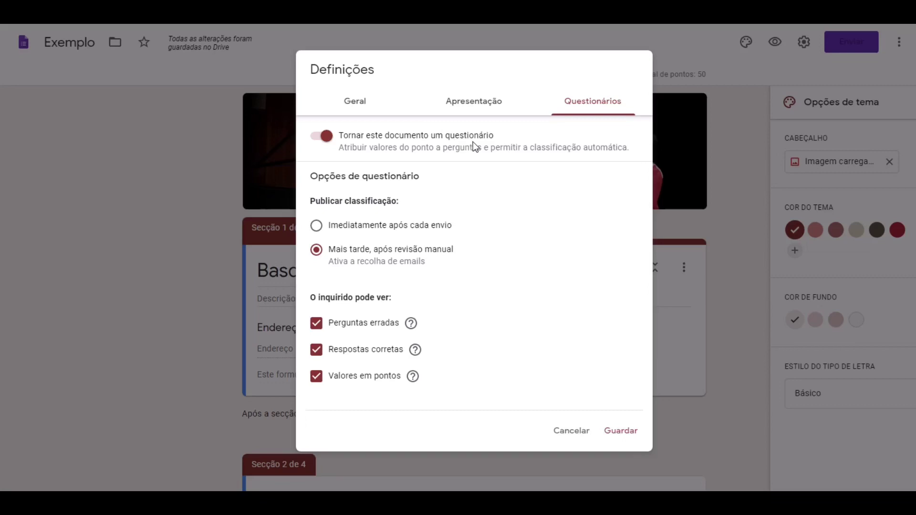
pyautogui.click(316, 142)
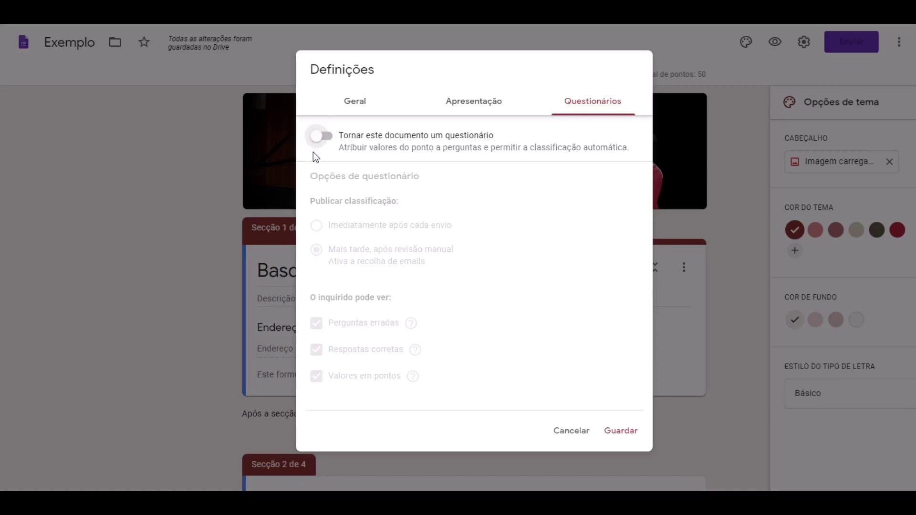
pyautogui.doubleClick(333, 136)
pyautogui.click(330, 142)
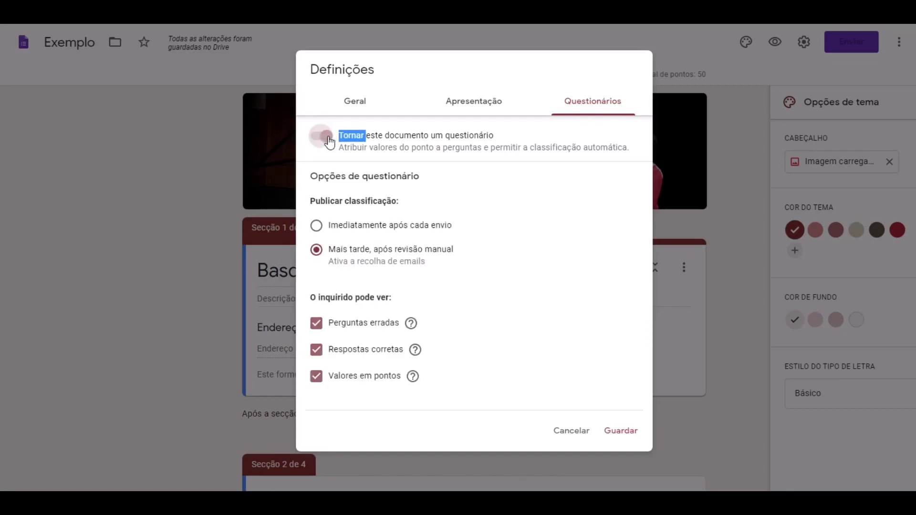
pyautogui.click(416, 175)
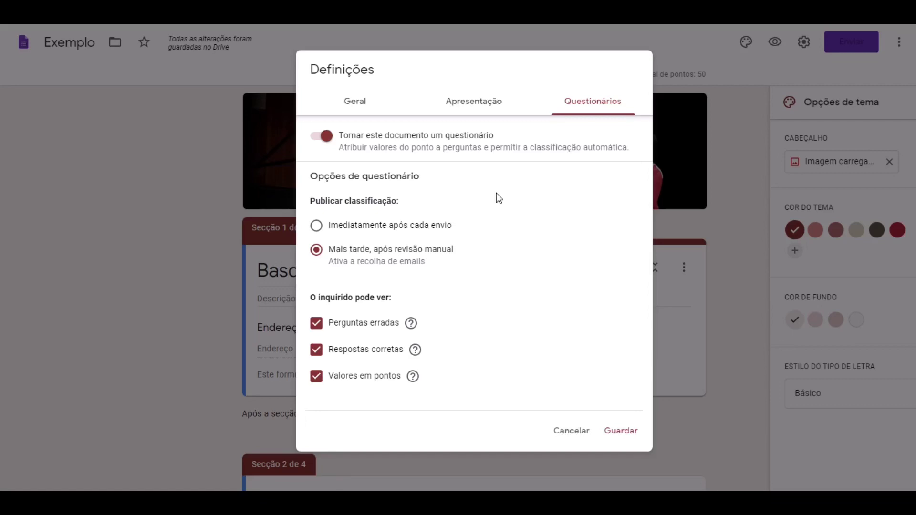
pyautogui.click(317, 226)
pyautogui.click(317, 253)
# Stop respondents from seeing point values, correct answers and wrong questions, and save the quiz settings.
pyautogui.click(316, 382)
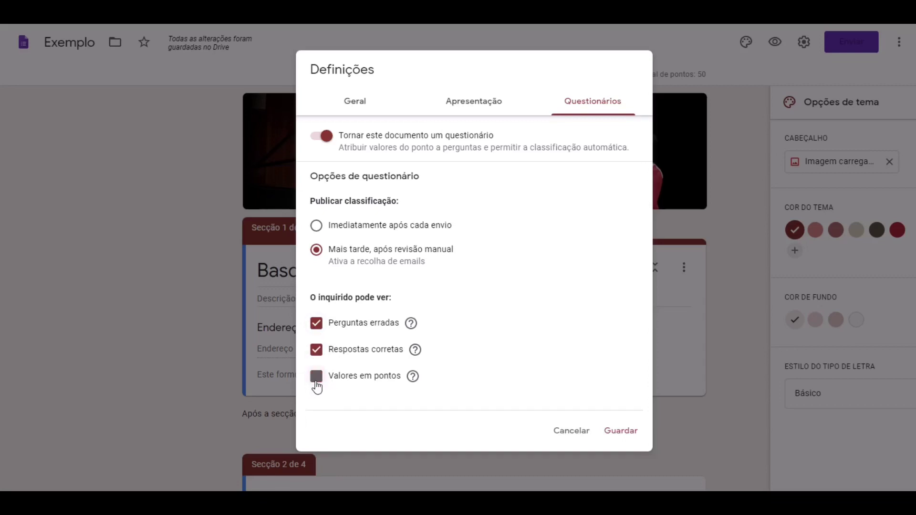
pyautogui.click(317, 352)
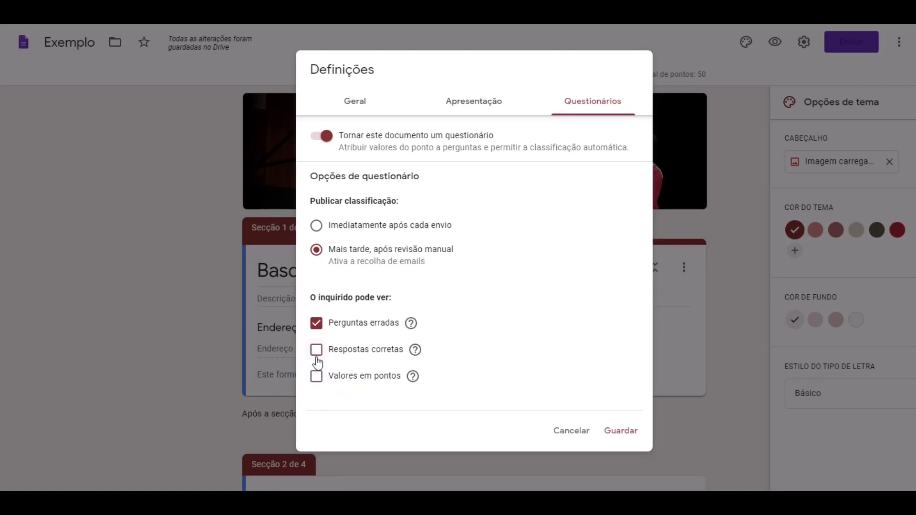
pyautogui.click(316, 324)
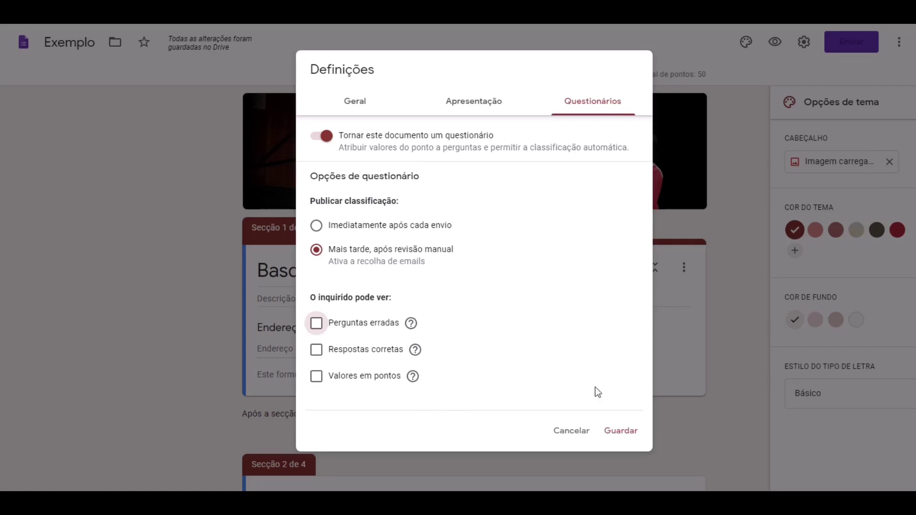
pyautogui.click(620, 432)
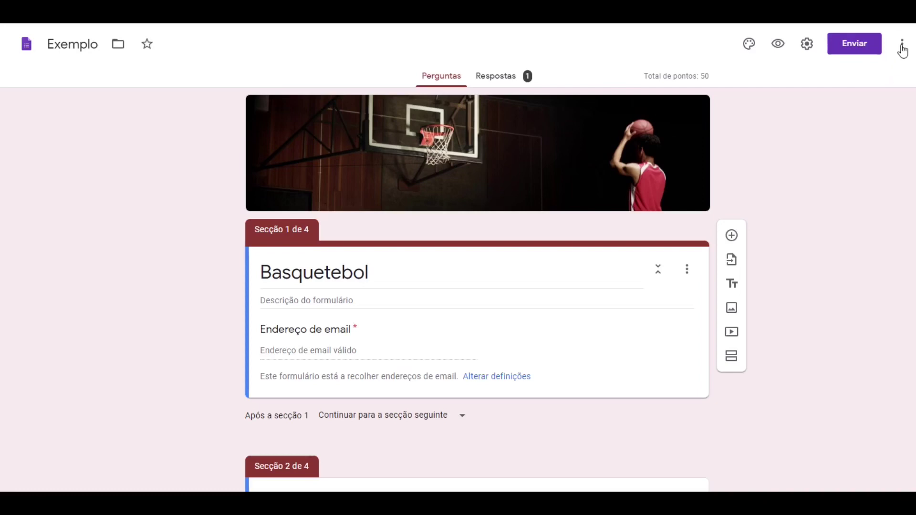
# Examine the form's options for sending by email, shortened link and HTML embed, and close them without sending.
pyautogui.click(856, 47)
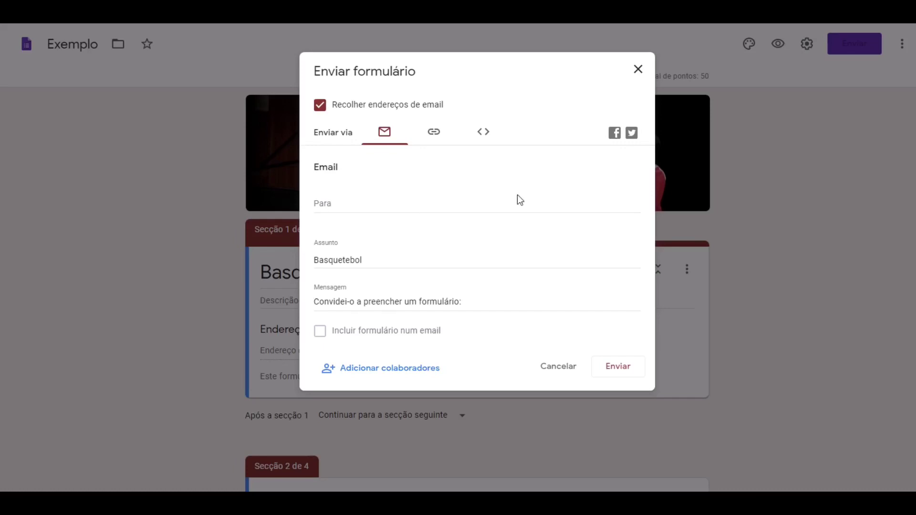
pyautogui.click(435, 135)
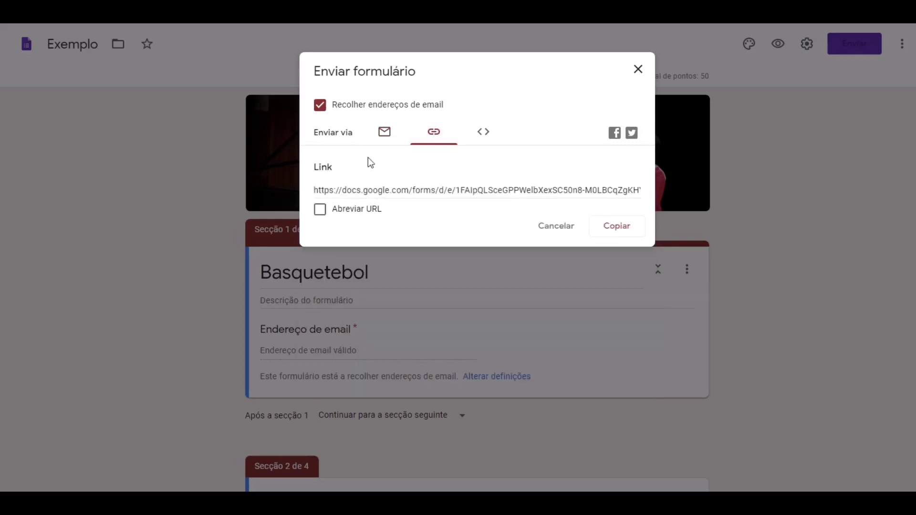
pyautogui.click(320, 210)
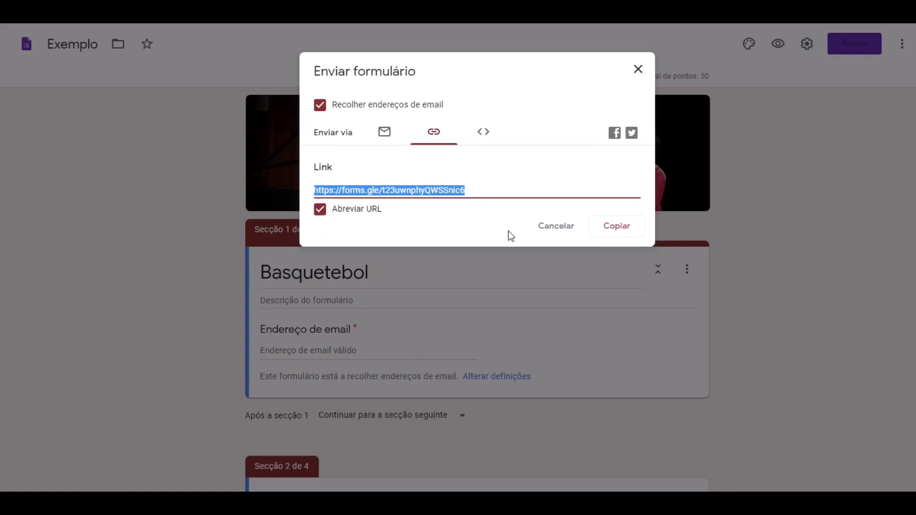
pyautogui.click(484, 134)
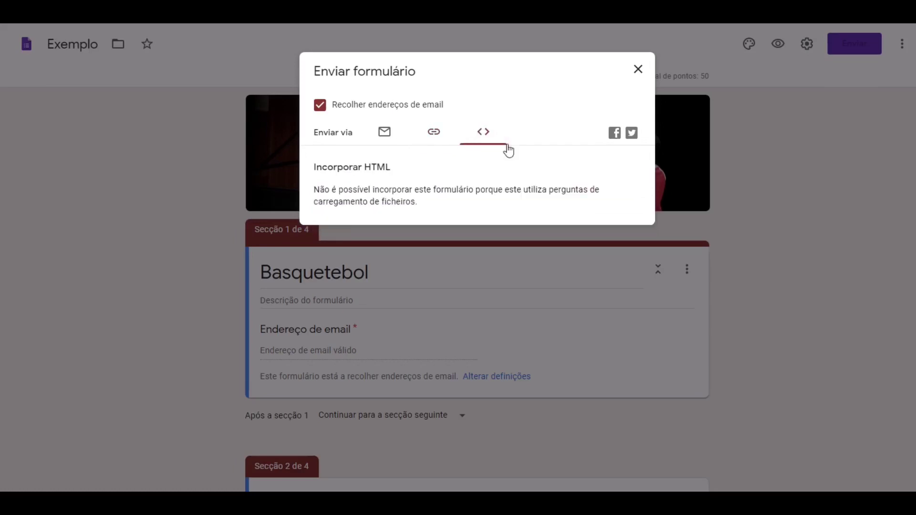
pyautogui.click(433, 138)
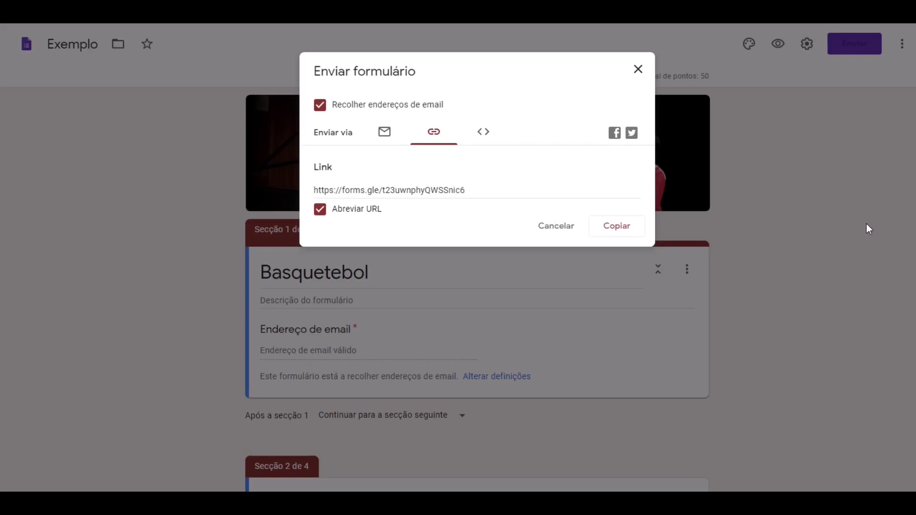
pyautogui.click(638, 70)
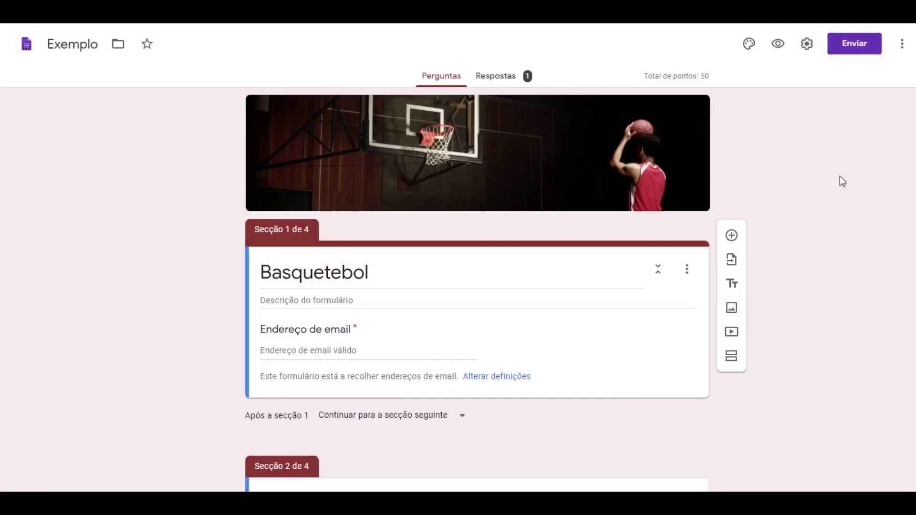
# Make a copy of the form named Cópia de Exemplo in the Formação Teste folder.
pyautogui.click(903, 42)
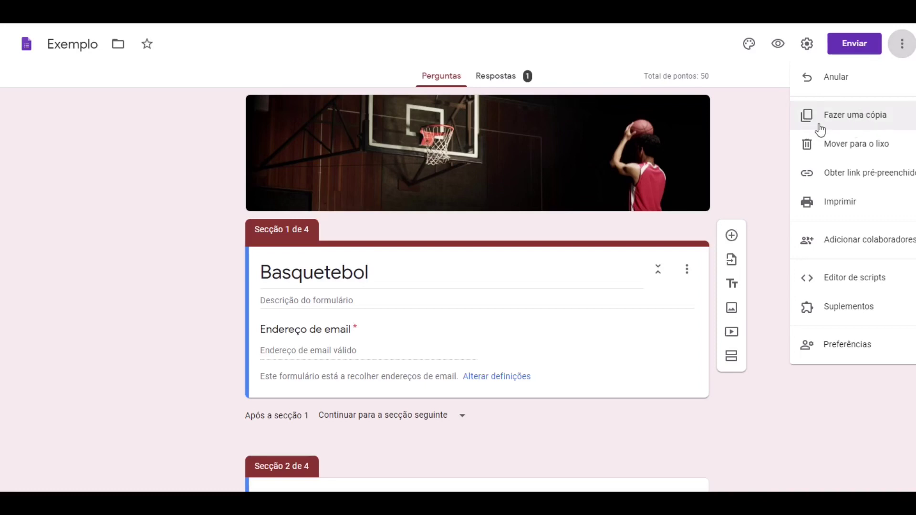
pyautogui.click(844, 126)
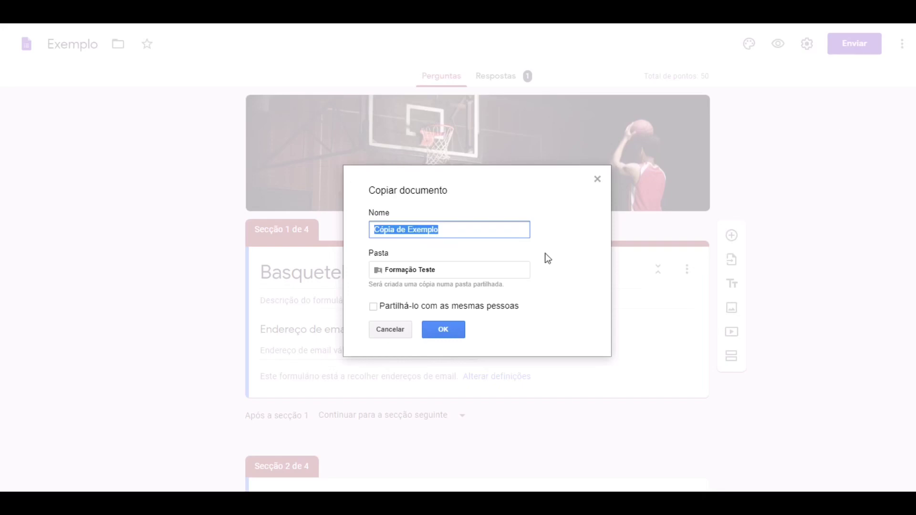
pyautogui.click(445, 329)
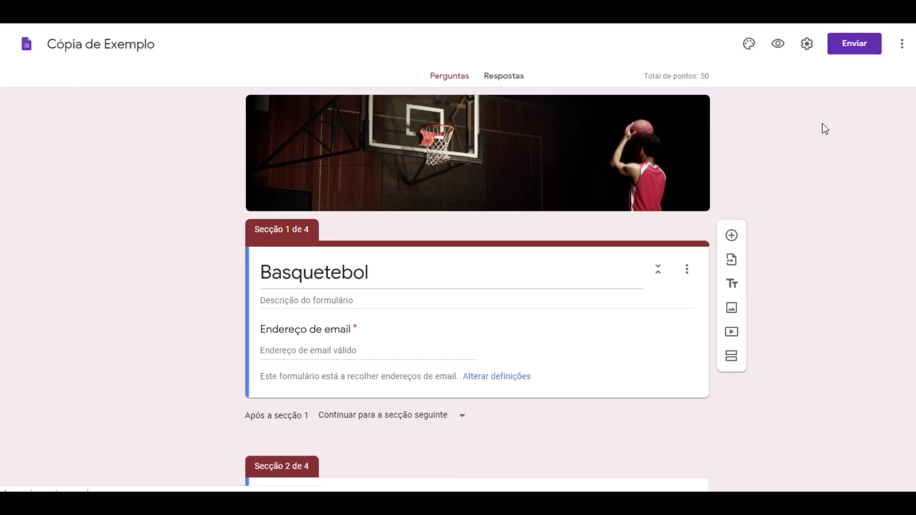
# Add a collaborator to the copied form with the Editor role and send the invitation.
pyautogui.click(903, 44)
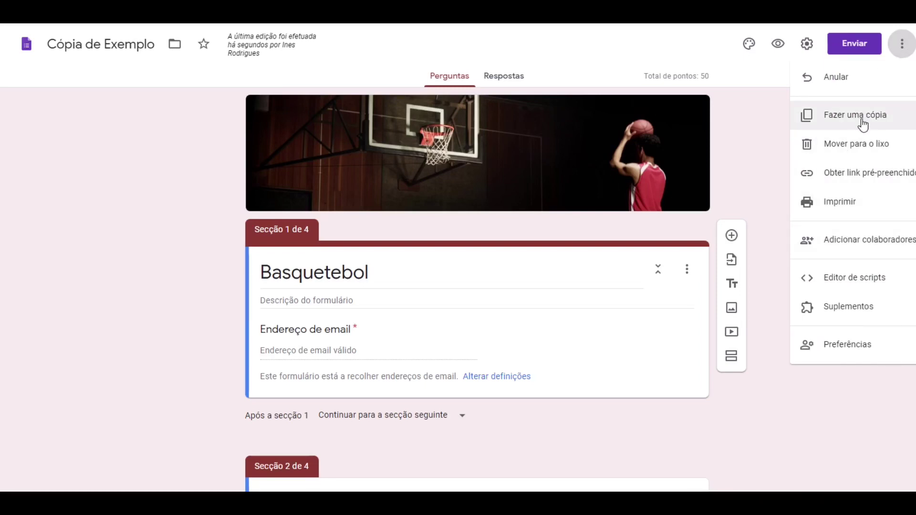
pyautogui.click(842, 248)
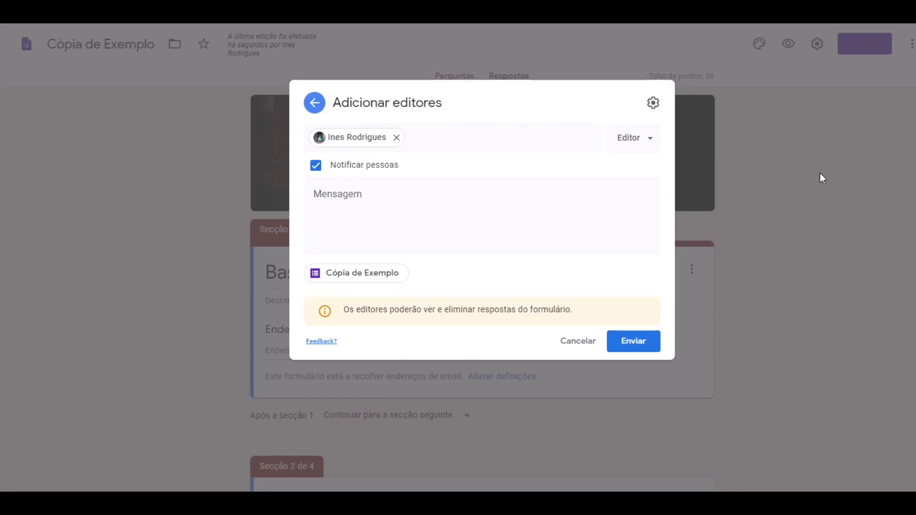
pyautogui.click(651, 139)
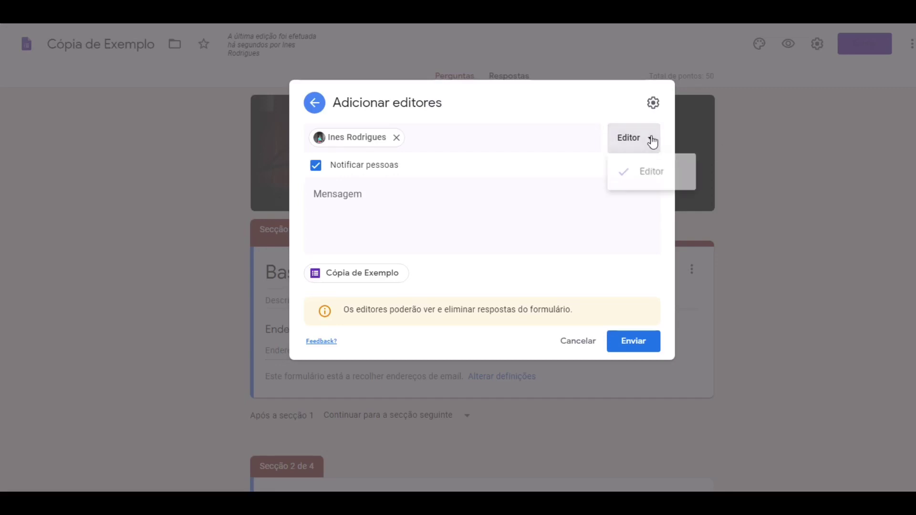
pyautogui.click(652, 177)
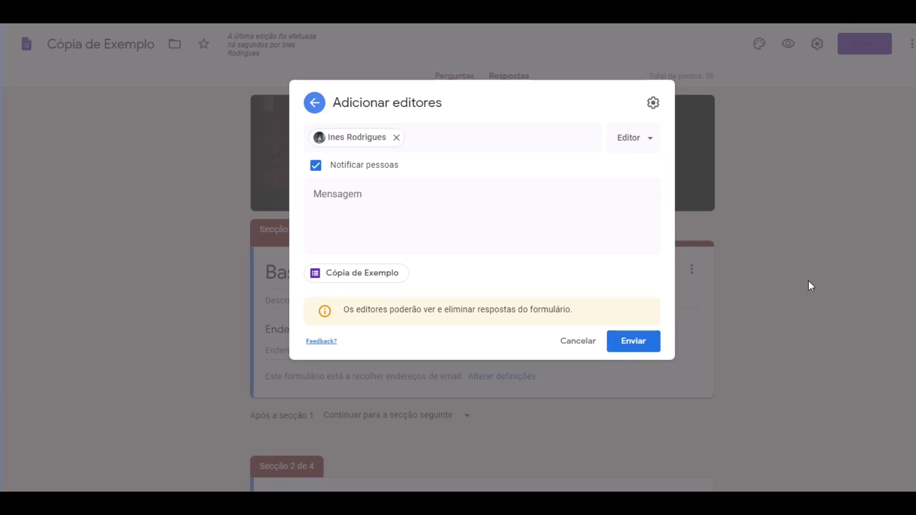
pyautogui.click(632, 341)
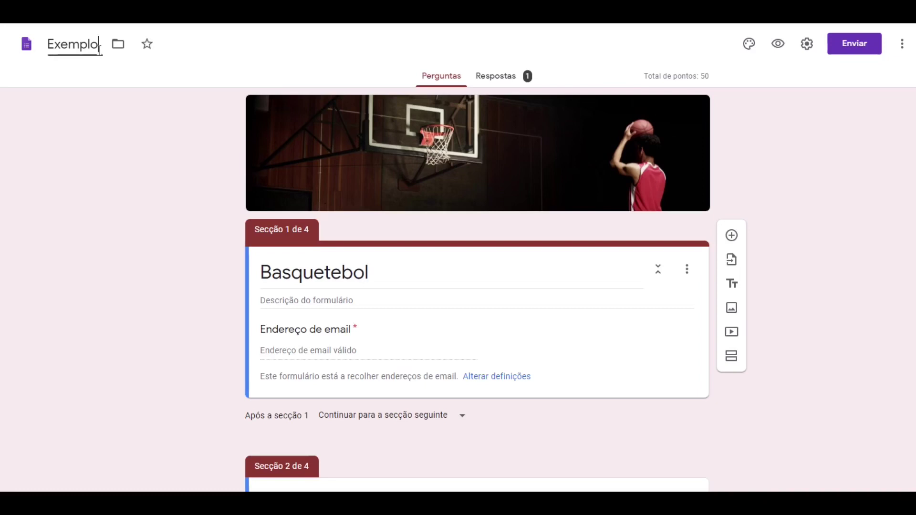
# Rename the original form as Exemplo 7ºA.
pyautogui.write('7ºa')
pyautogui.press('BackSpace')
pyautogui.write('a')
pyautogui.press('BackSpace')
pyautogui.write('A')
# Make a copy of the form named Exemplo 7ºB in the Formação Teste folder.
pyautogui.click(904, 46)
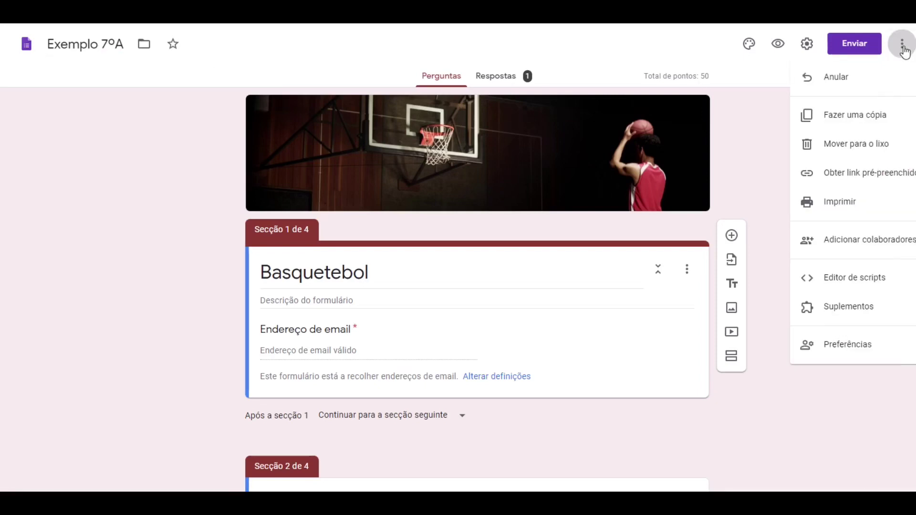
pyautogui.click(856, 120)
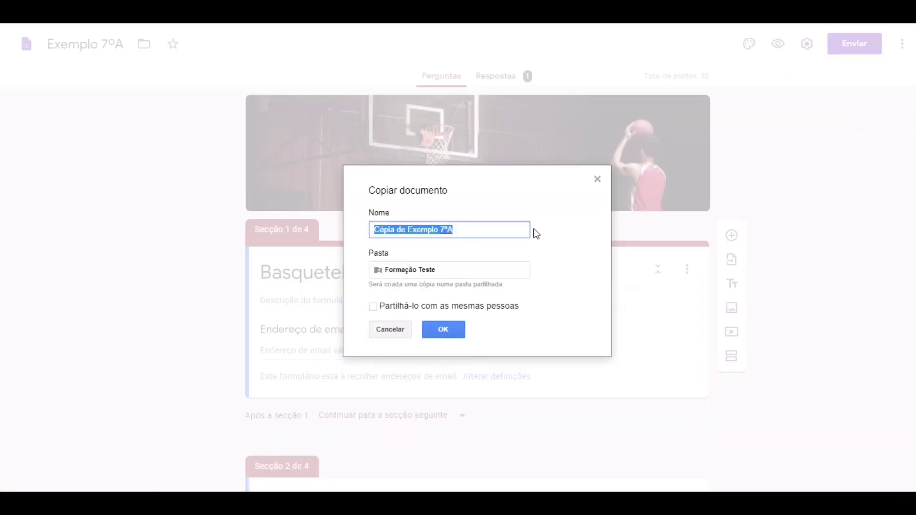
pyautogui.click(496, 231)
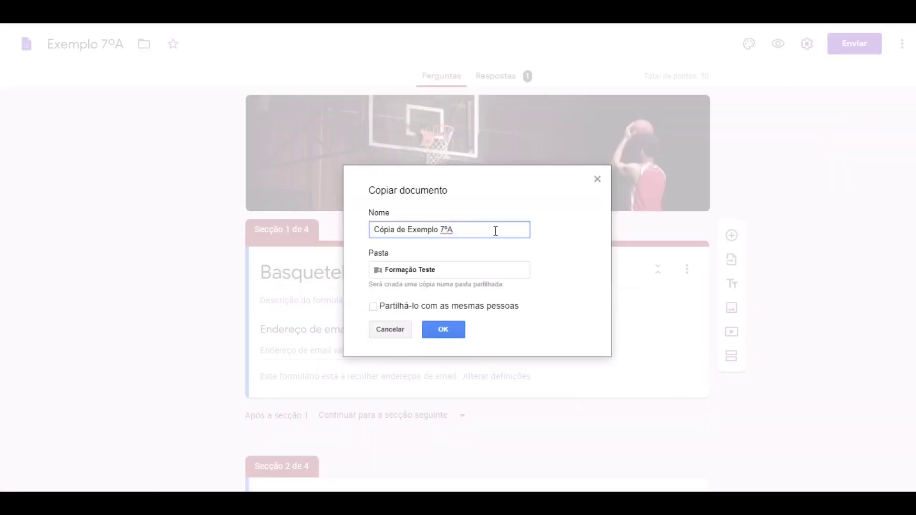
pyautogui.click(410, 229)
pyautogui.press('BackSpace')
pyautogui.press('BackSpace')
pyautogui.press('BackSpace')
pyautogui.press('BackSpace')
pyautogui.press('BackSpace')
pyautogui.press('BackSpace')
pyautogui.press('BackSpace')
pyautogui.press('BackSpace')
pyautogui.press('BackSpace')
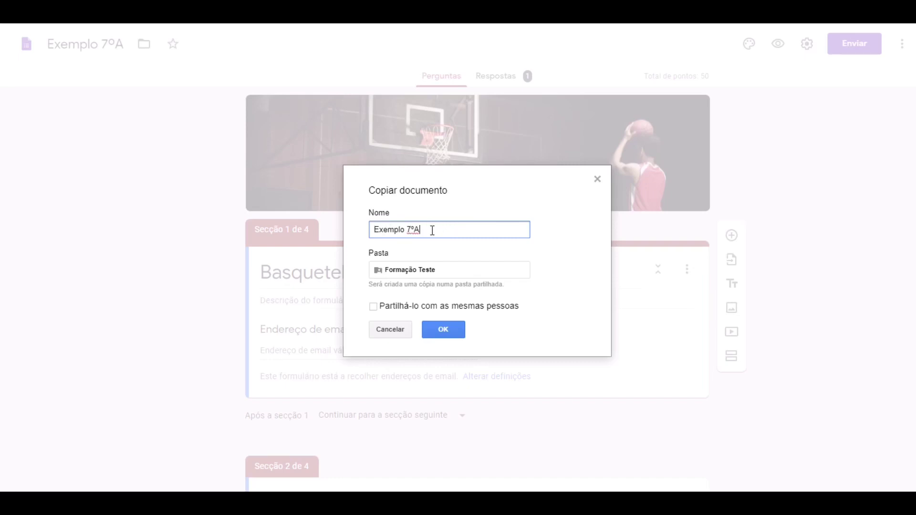
pyautogui.press('BackSpace')
pyautogui.click(443, 330)
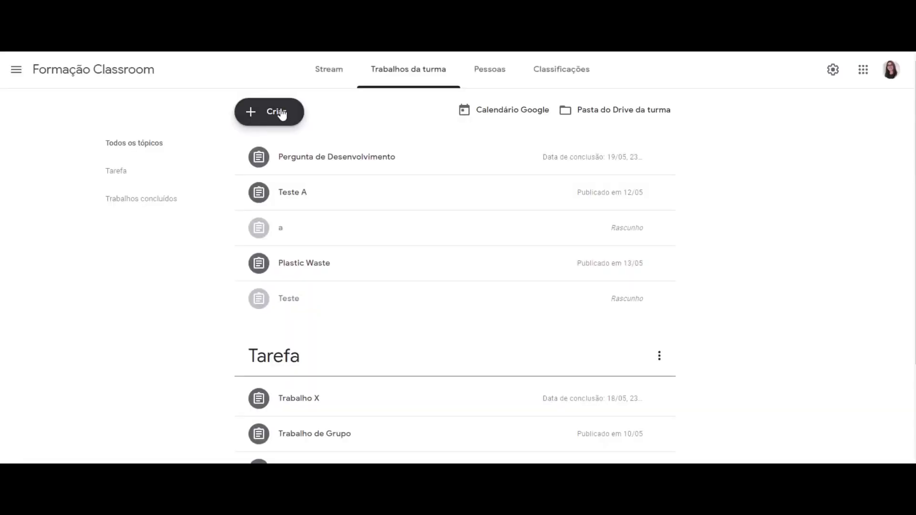
# In Google Classroom, create a quiz assignment for Formação Classroom, remove its attached blank Google Forms quiz and title it Teste.
pyautogui.click(280, 112)
pyautogui.click(304, 165)
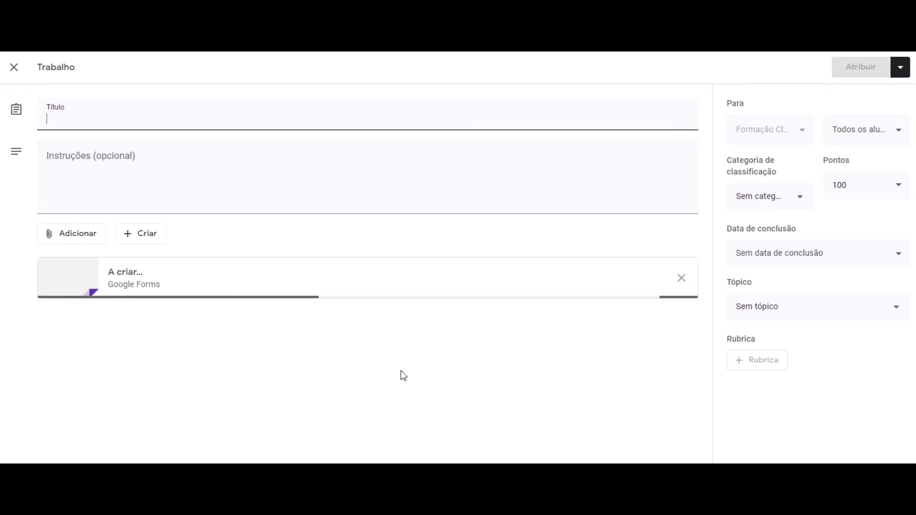
pyautogui.click(681, 281)
pyautogui.click(307, 119)
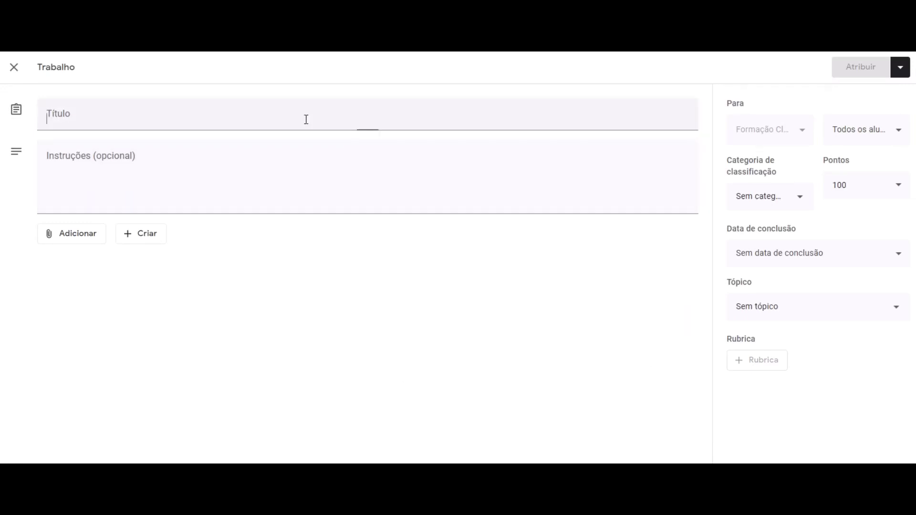
pyautogui.write('Tetset')
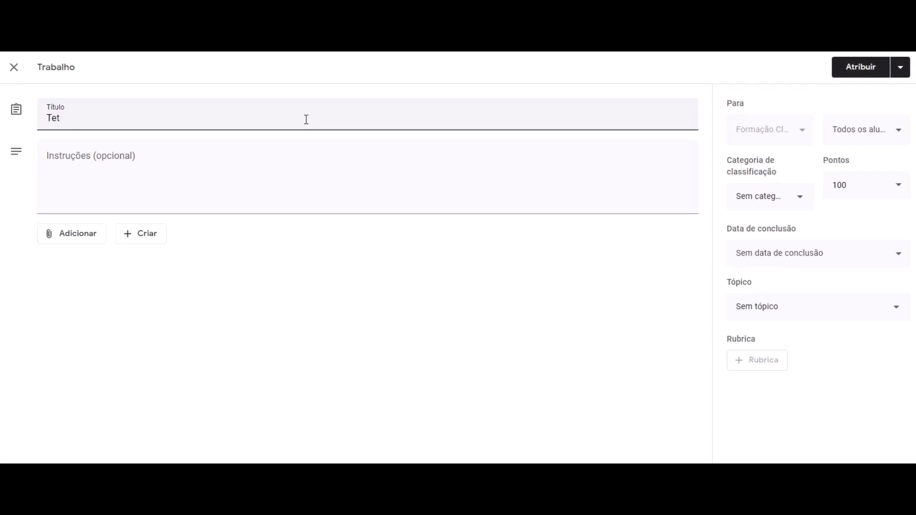
pyautogui.press('BackSpace')
pyautogui.write('ste')
# Attach the Exemplo 7ºA form from Google Drive to the Teste assignment.
pyautogui.click(62, 241)
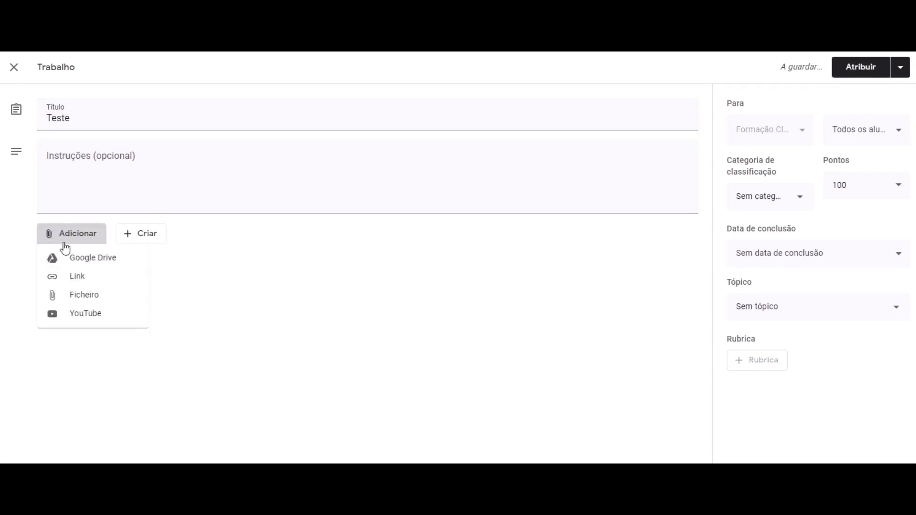
pyautogui.click(75, 260)
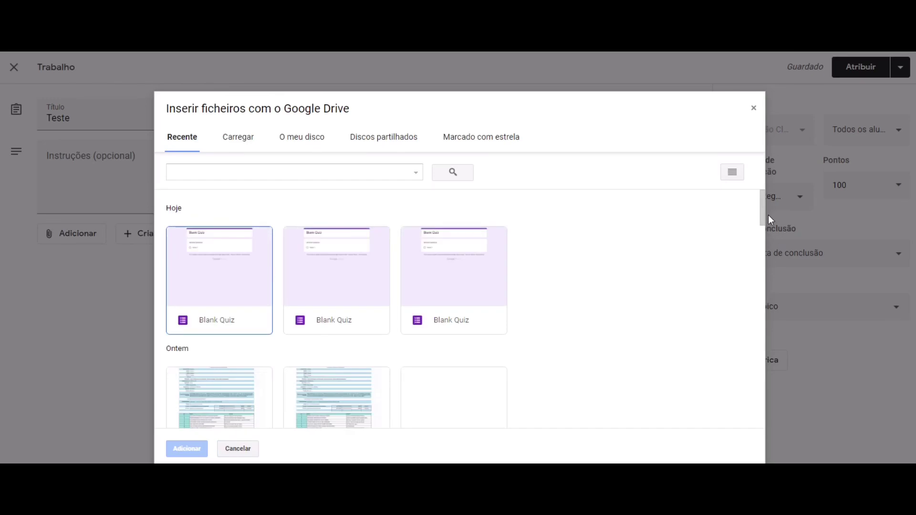
pyautogui.moveTo(768, 214); pyautogui.dragTo(768, 255)
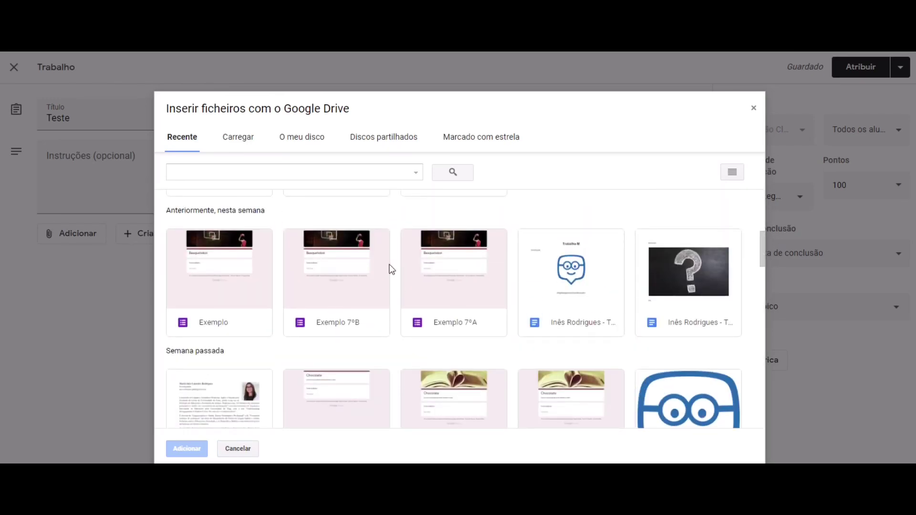
pyautogui.doubleClick(444, 308)
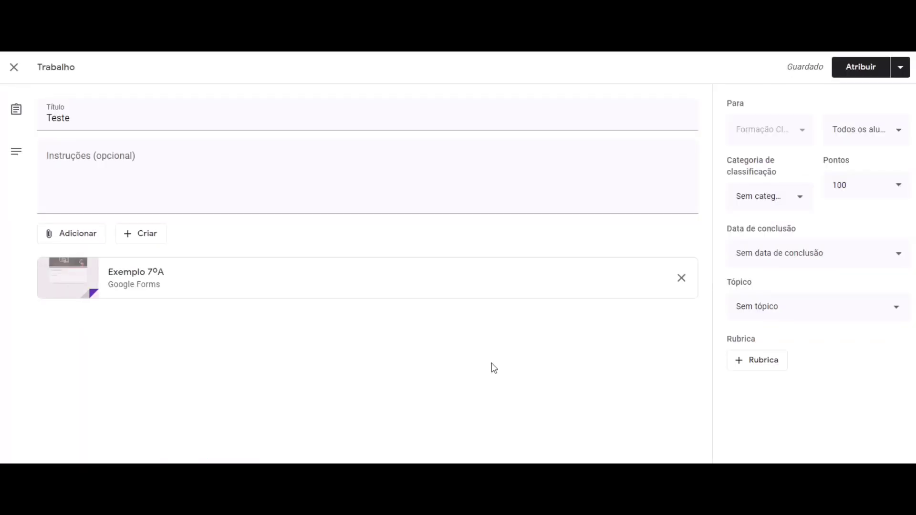
pyautogui.hotkey('ctrl', '-')
pyautogui.hotkey('ctrl', '-')
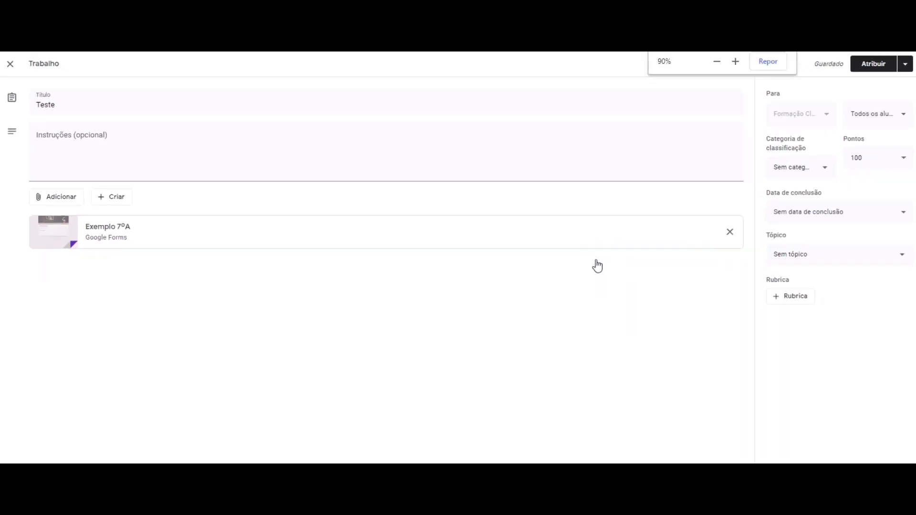
pyautogui.hotkey('ctrl', '+')
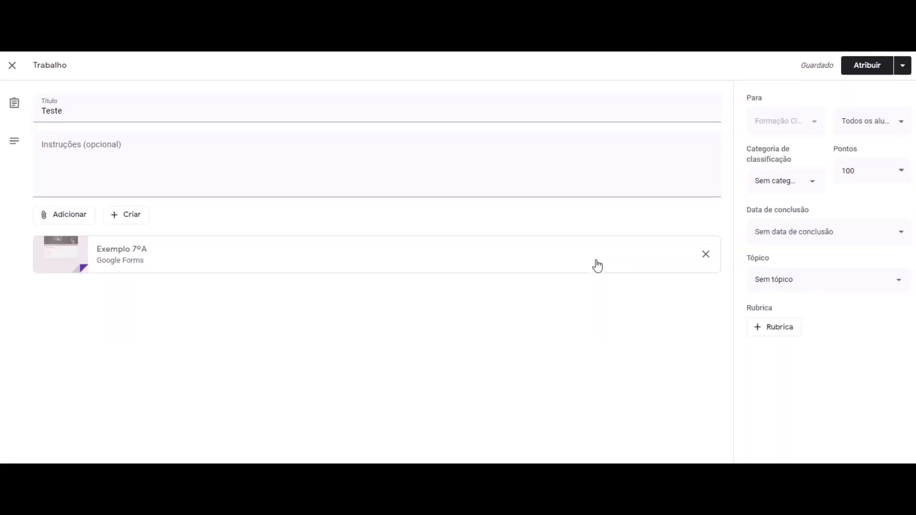